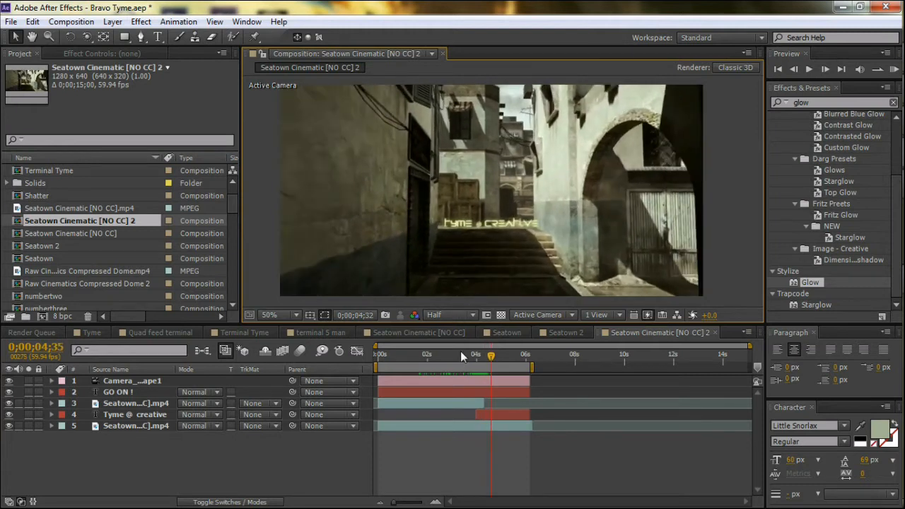
# Review the existing text reveal, and delete the upper Seatown footage layer that sits above the Tyme @ creative text.
pyautogui.moveTo(473, 357); pyautogui.dragTo(509, 371)
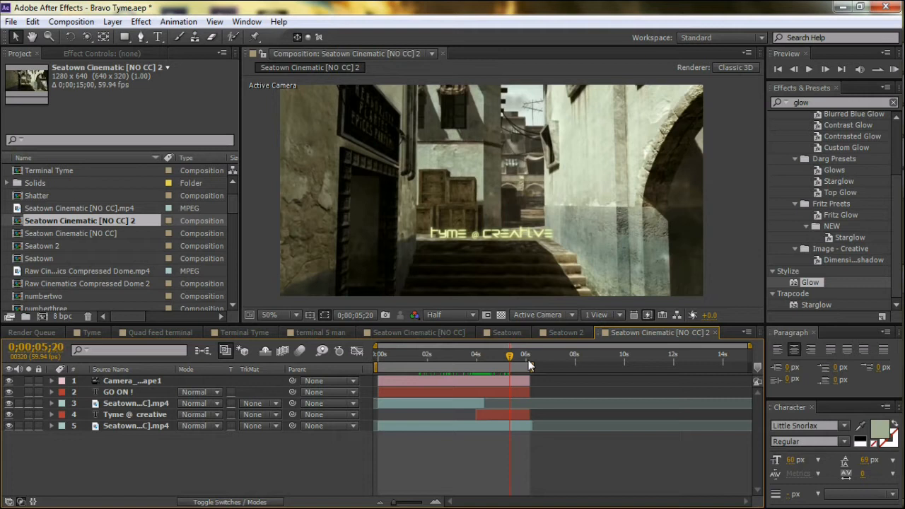
pyautogui.moveTo(481, 359)
pyautogui.mouseDown()
pyautogui.moveTo(473, 362)
pyautogui.moveTo(487, 367)
pyautogui.moveTo(477, 368)
pyautogui.mouseUp()
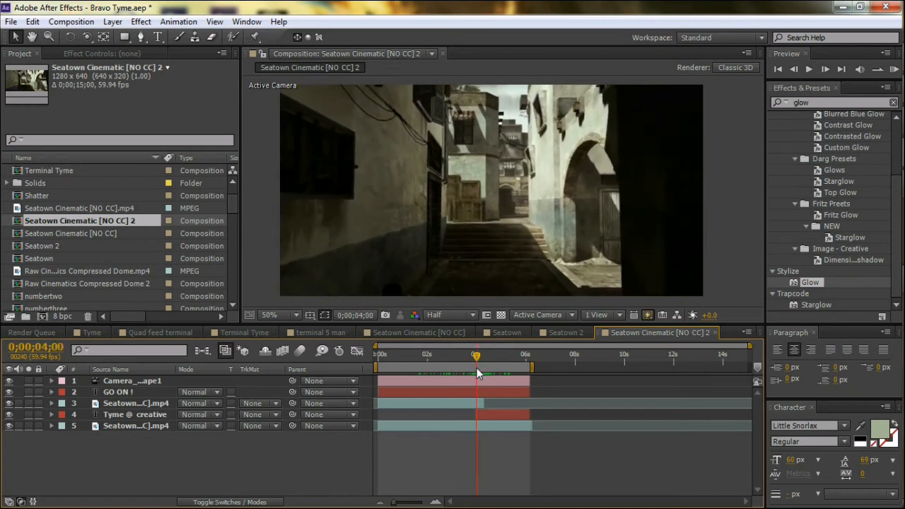
pyautogui.click(472, 404)
pyautogui.moveTo(349, 226); pyautogui.dragTo(323, 249)
pyautogui.moveTo(476, 359)
pyautogui.mouseDown()
pyautogui.moveTo(445, 363)
pyautogui.moveTo(492, 368)
pyautogui.mouseUp()
pyautogui.click(438, 404)
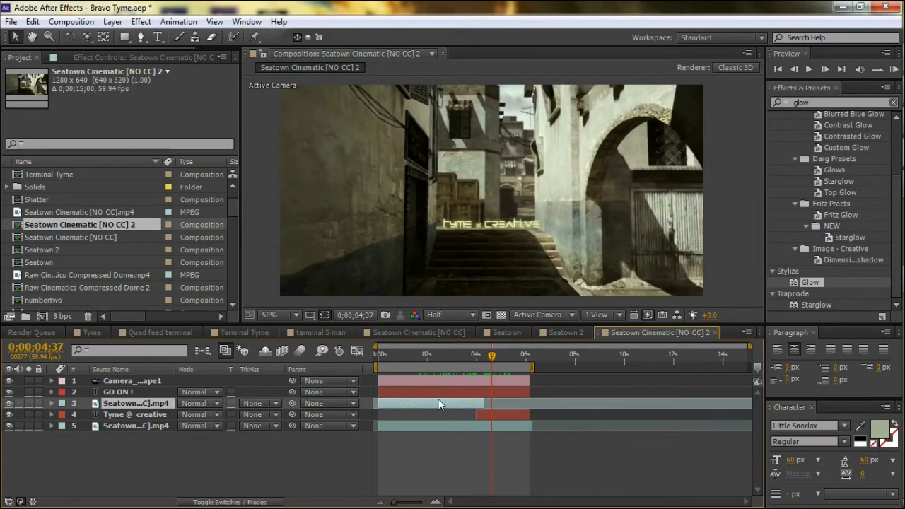
pyautogui.press('Delete')
# Extend the Tyme @ creative layer back to the composition's start and set its X position to -2.5.
pyautogui.moveTo(492, 357); pyautogui.dragTo(467, 374)
pyautogui.click(476, 403)
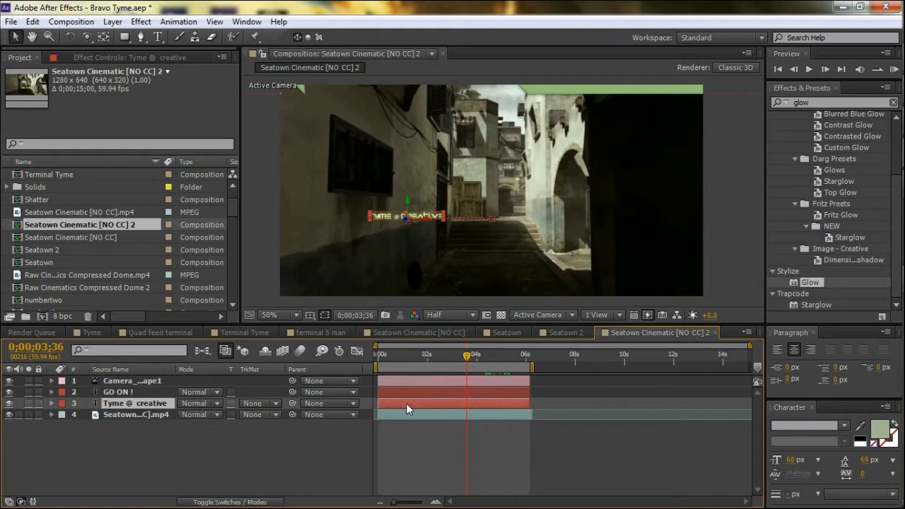
pyautogui.press('p')
pyautogui.click(191, 415)
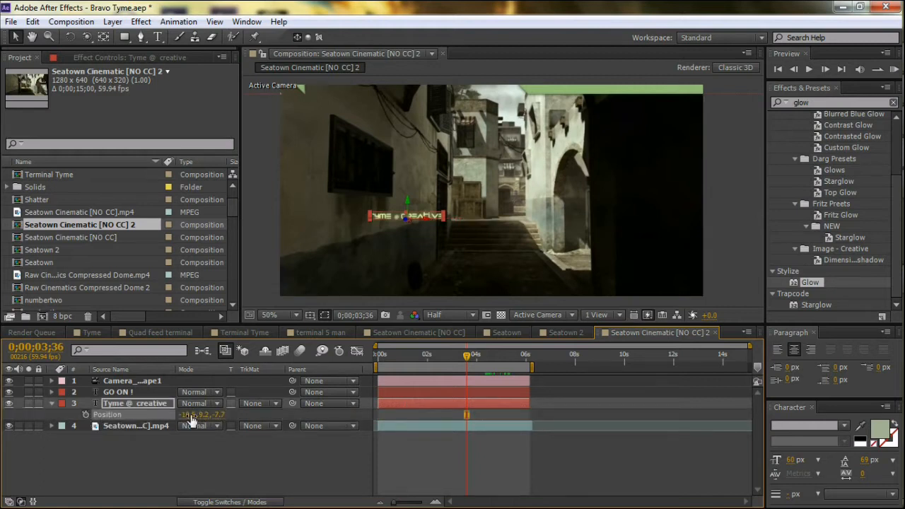
pyautogui.write('-2.5')
pyautogui.press('Return')
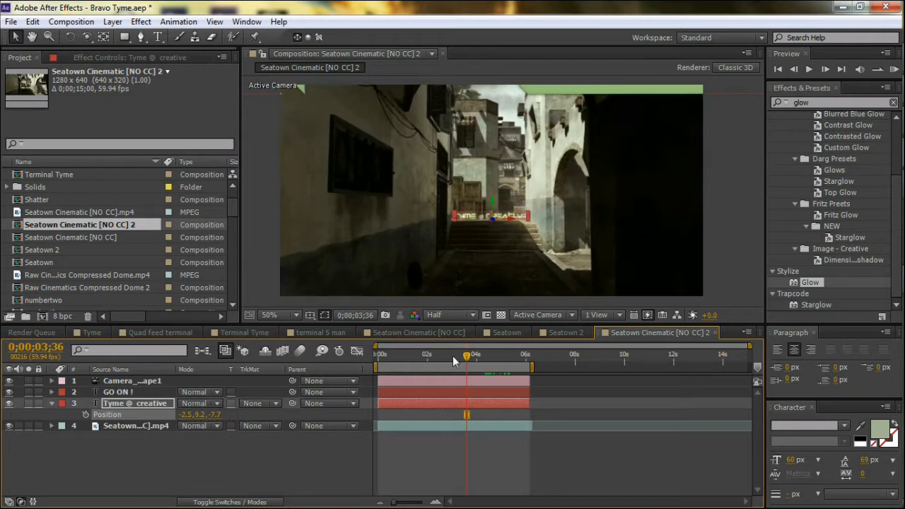
# At 0;00;03;49, enable Position keyframing on the Tyme @ creative text and shift its X position to -20.5, onto the wall.
pyautogui.moveTo(467, 361)
pyautogui.mouseDown()
pyautogui.moveTo(398, 360)
pyautogui.moveTo(483, 365)
pyautogui.moveTo(470, 372)
pyautogui.mouseUp()
pyautogui.click(417, 250)
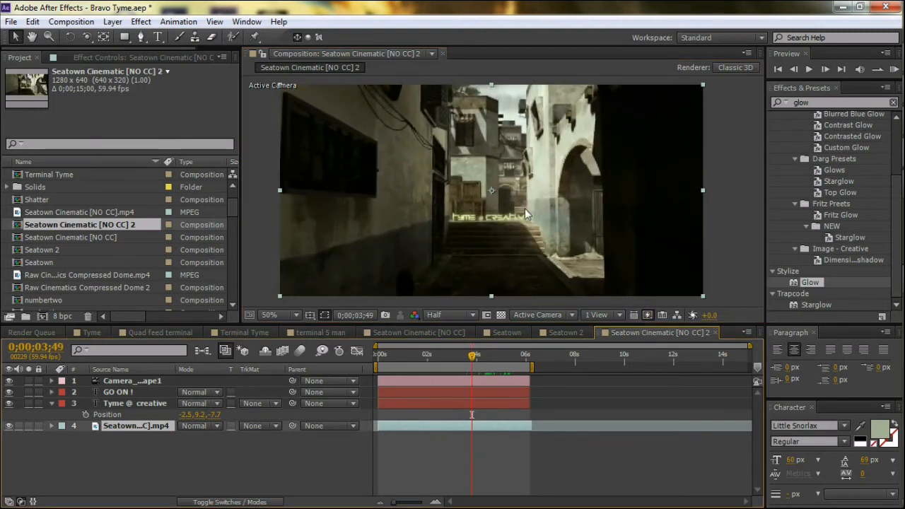
pyautogui.click(86, 415)
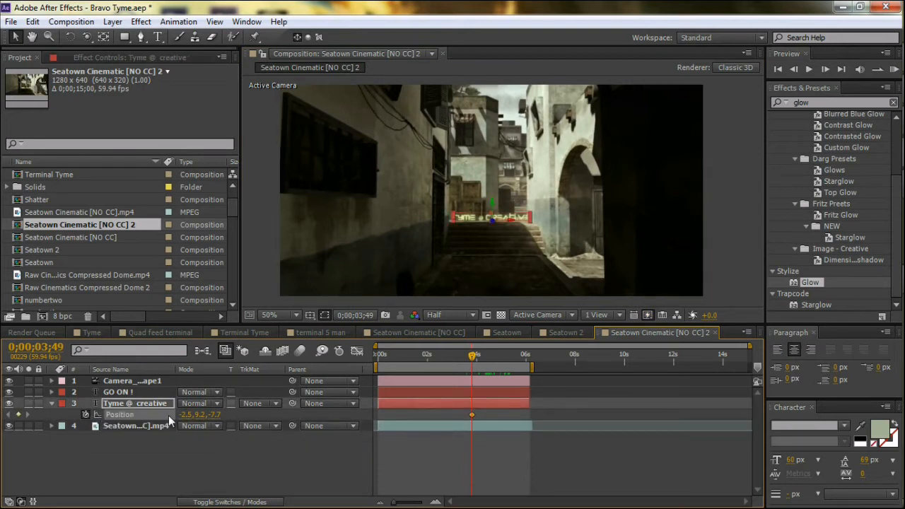
pyautogui.moveTo(183, 413); pyautogui.dragTo(175, 416)
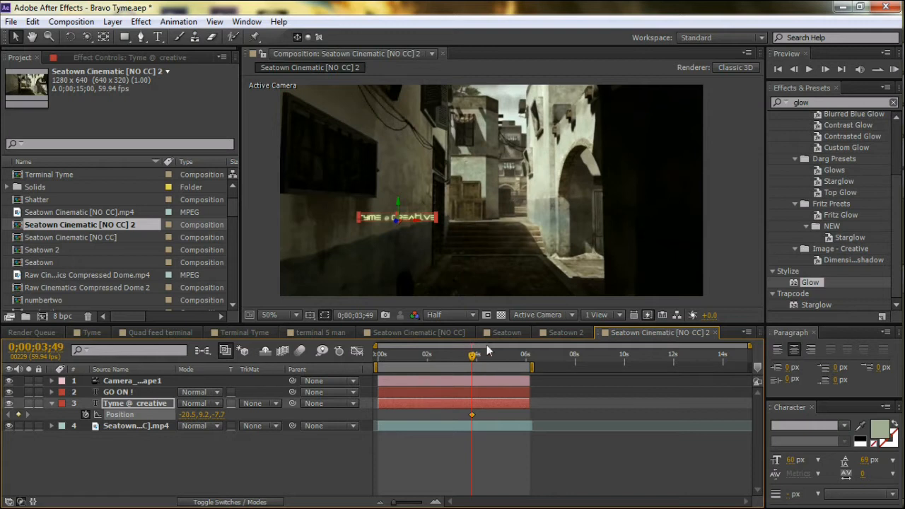
# At 0;00;04;32, keyframe the Tyme @ creative text's X position at -2.5, above the stairs.
pyautogui.moveTo(472, 359); pyautogui.dragTo(492, 362)
pyautogui.click(191, 415)
pyautogui.write('-2')
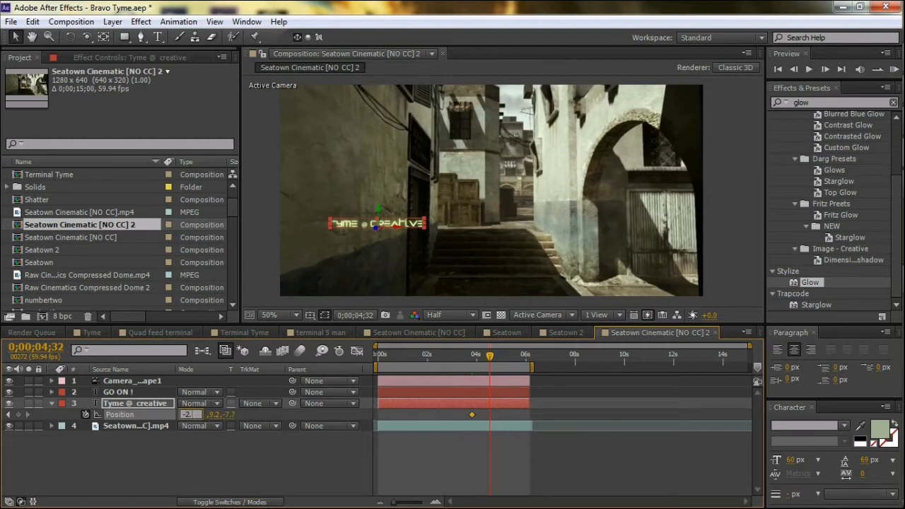
pyautogui.press('Return')
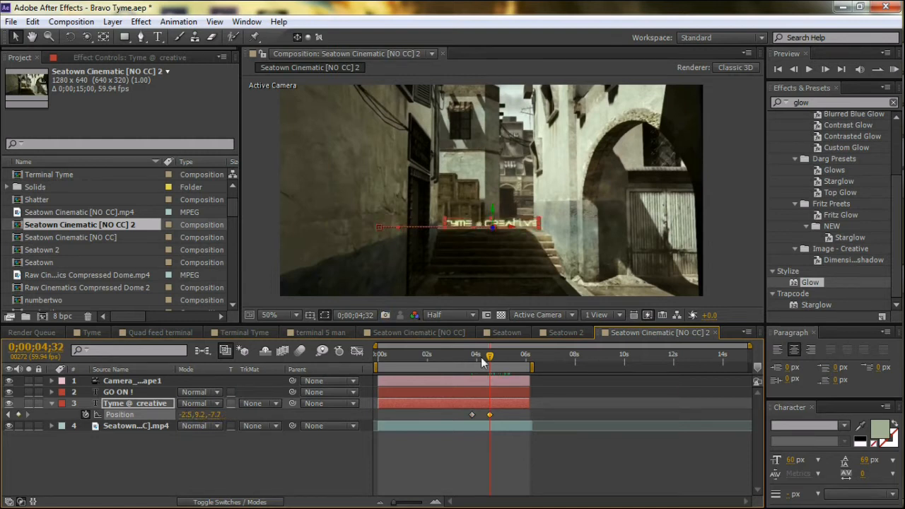
# Trim the start of the Tyme @ creative layer to 0;00;03;48, just before its first position keyframe.
pyautogui.moveTo(489, 355); pyautogui.dragTo(470, 370)
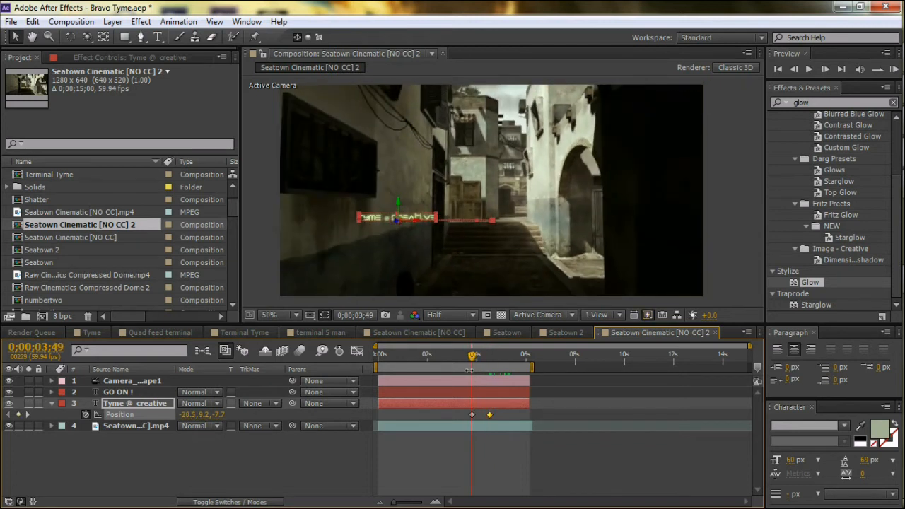
pyautogui.click(793, 70)
pyautogui.click(794, 70)
pyautogui.click(822, 71)
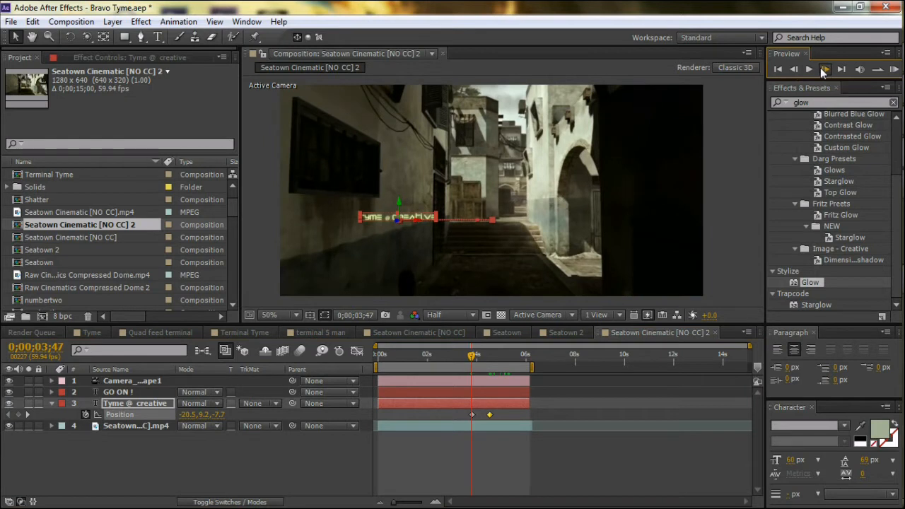
pyautogui.click(822, 69)
pyautogui.click(499, 406)
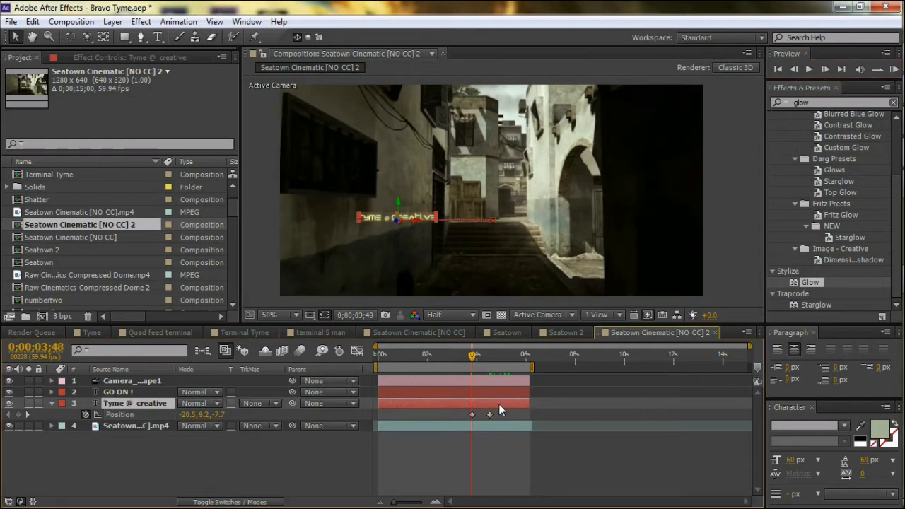
pyautogui.hotkey('alt', '[')
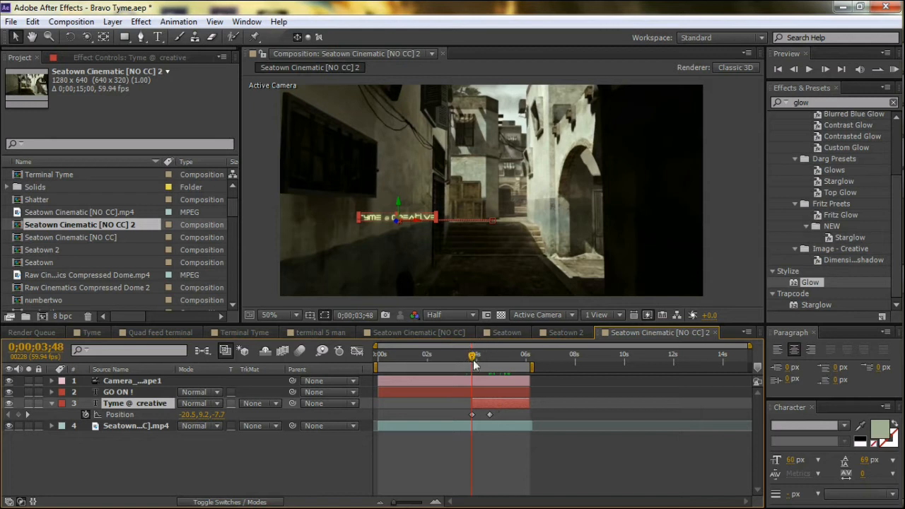
# Duplicate the Seatown footage layer and place the copy directly above the Tyme @ creative text layer.
pyautogui.moveTo(473, 361)
pyautogui.mouseDown()
pyautogui.moveTo(465, 360)
pyautogui.moveTo(483, 365)
pyautogui.moveTo(473, 364)
pyautogui.mouseUp()
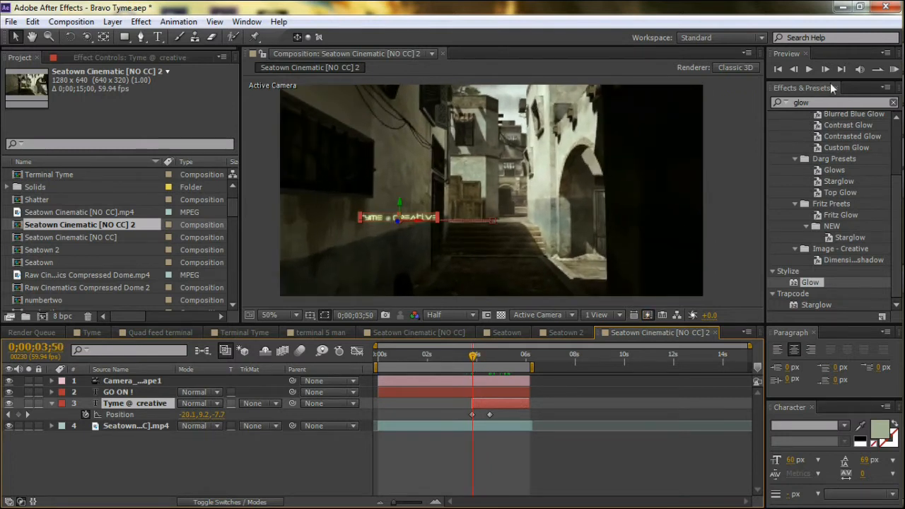
pyautogui.click(794, 70)
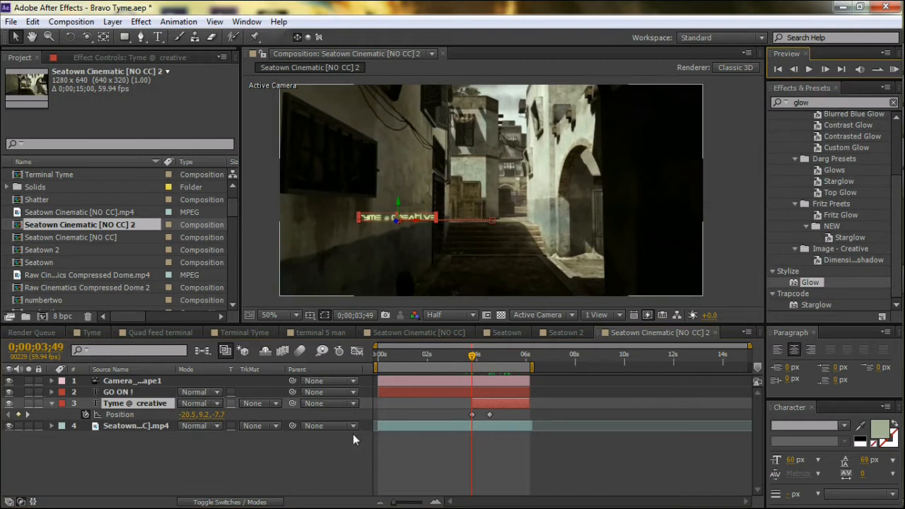
pyautogui.click(141, 427)
pyautogui.click(110, 369)
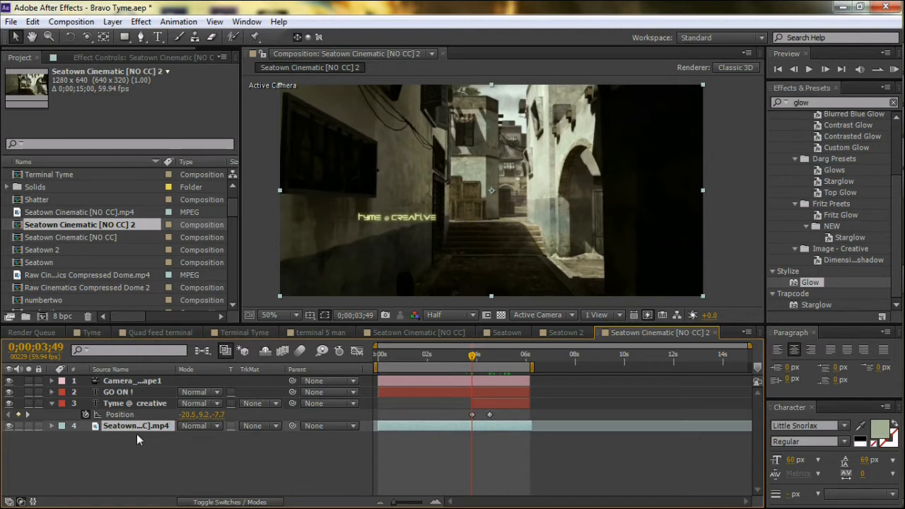
pyautogui.hotkey('ctrl', 'd')
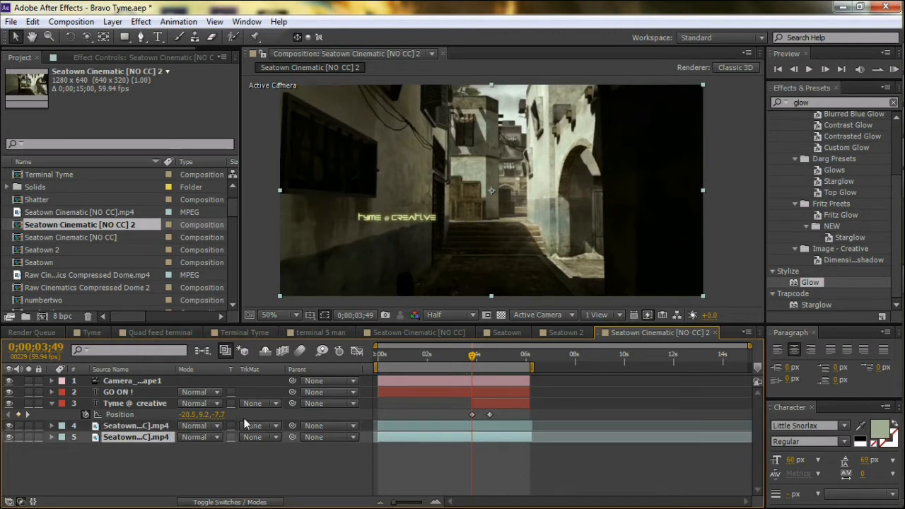
pyautogui.moveTo(154, 440); pyautogui.dragTo(152, 404)
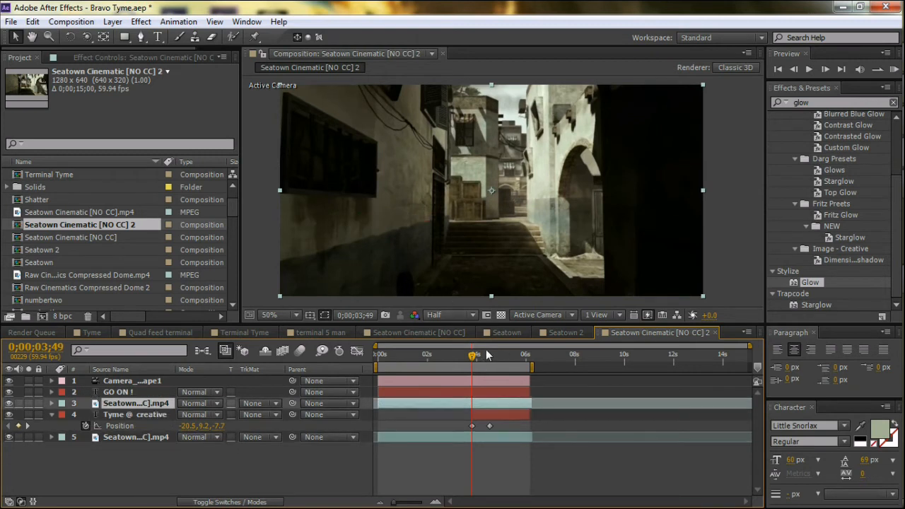
# Trim the start of the duplicated Seatown footage layer to 0;00;03;48.
pyautogui.moveTo(476, 351)
pyautogui.mouseDown()
pyautogui.moveTo(485, 355)
pyautogui.moveTo(474, 359)
pyautogui.mouseUp()
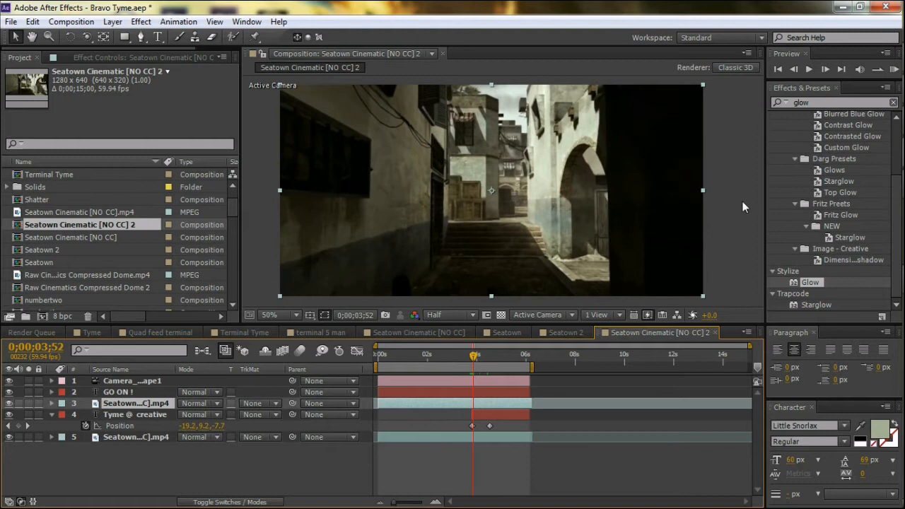
pyautogui.click(793, 70)
pyautogui.click(793, 69)
pyautogui.click(793, 69)
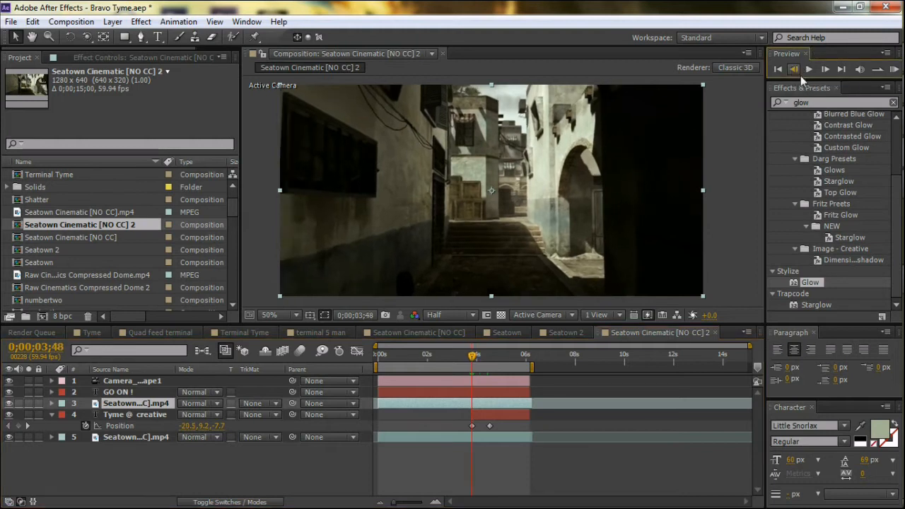
pyautogui.hotkey('alt', '[')
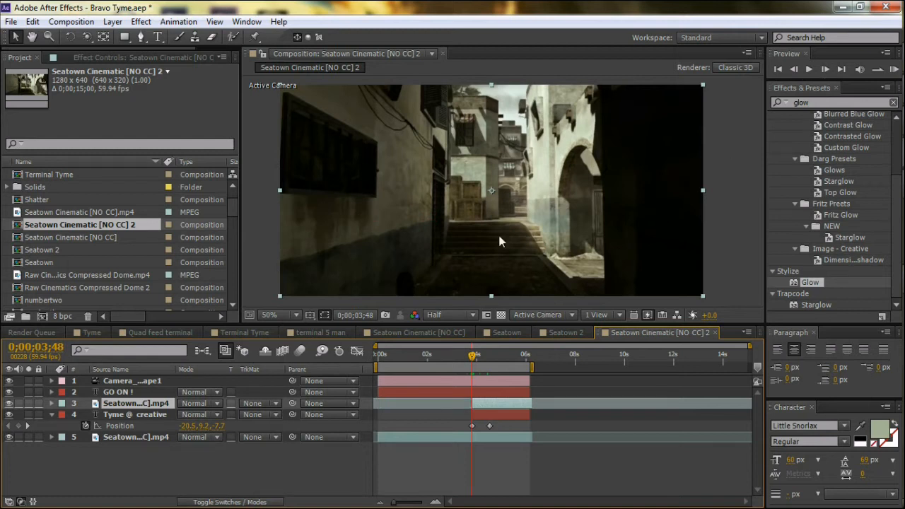
# At 0;00;03;48, draw a closed seven-point Pen mask on the upper footage layer, following the wall's corner beside the crates.
pyautogui.moveTo(448, 358); pyautogui.dragTo(473, 363)
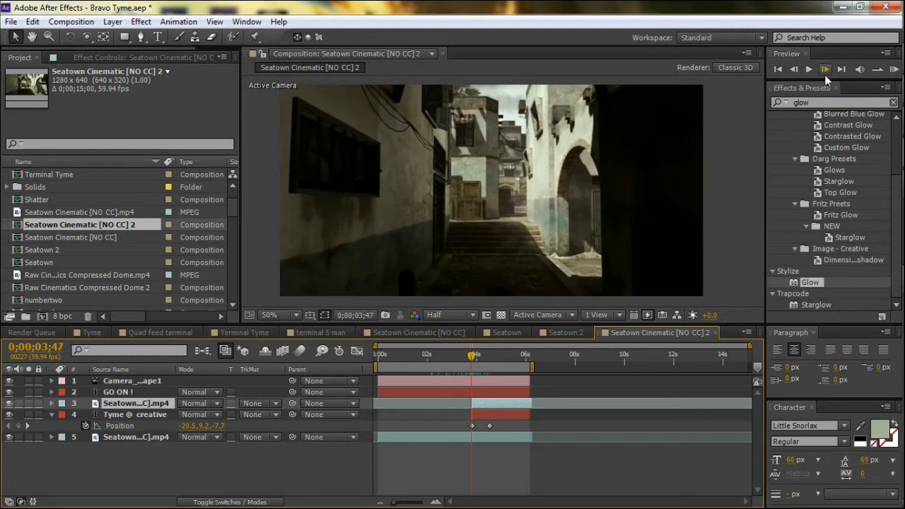
pyautogui.click(825, 70)
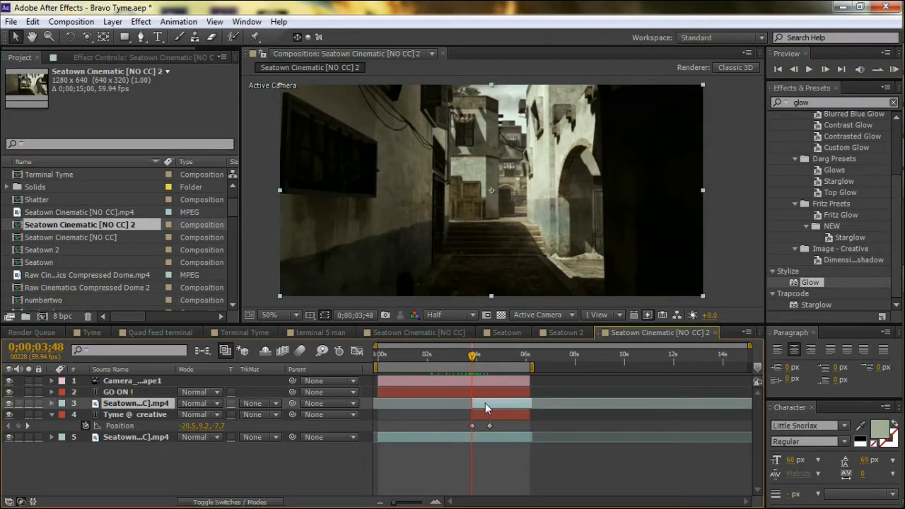
pyautogui.press('g')
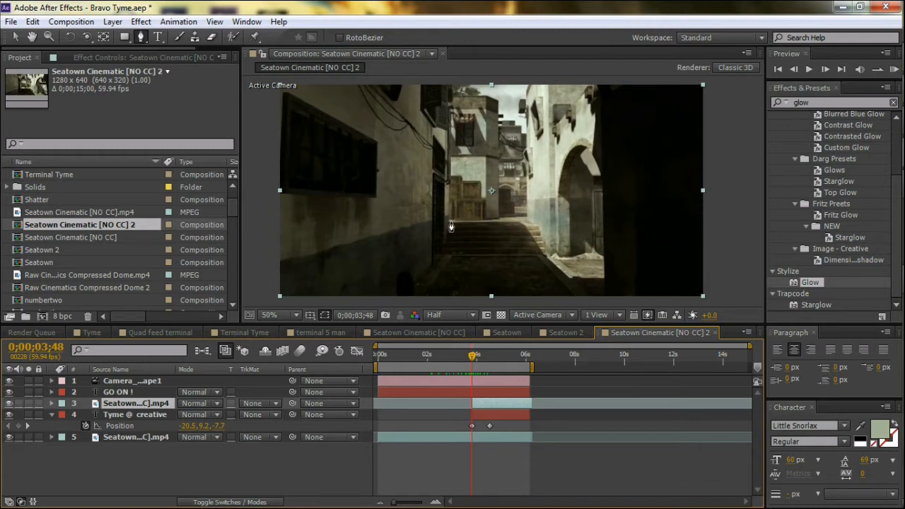
pyautogui.scroll(2, 451, 226)
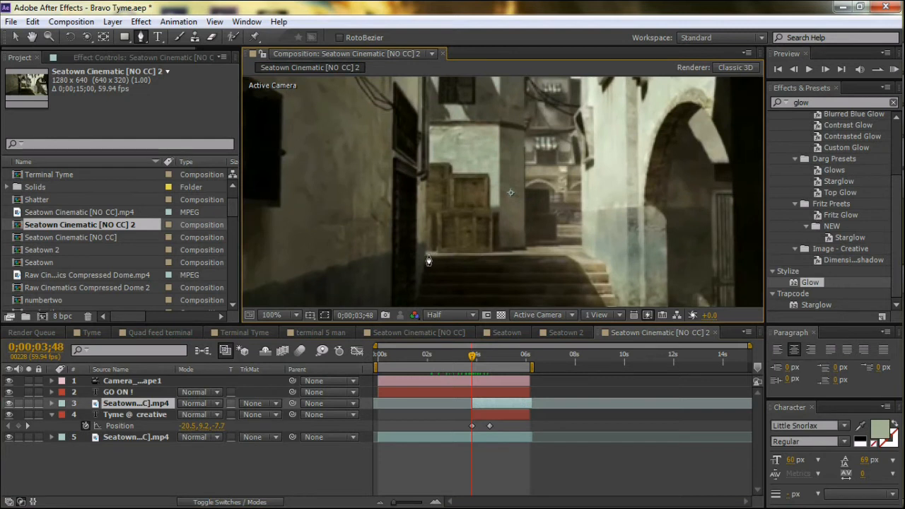
pyautogui.click(426, 253)
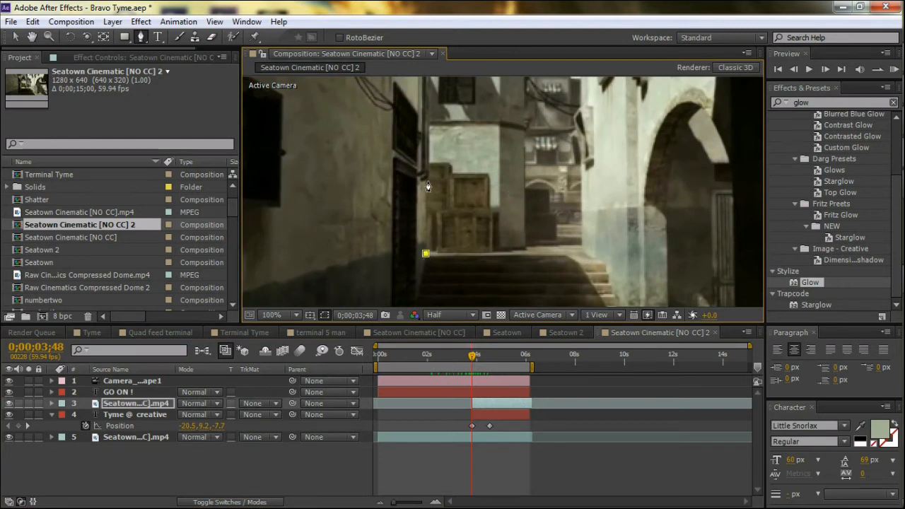
pyautogui.click(426, 182)
pyautogui.click(365, 119)
pyautogui.click(297, 125)
pyautogui.click(300, 216)
pyautogui.click(299, 269)
pyautogui.click(345, 284)
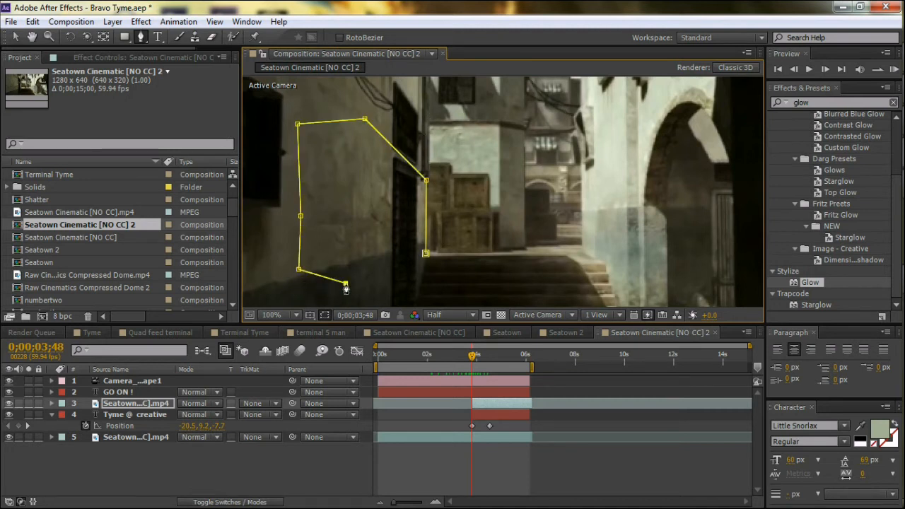
pyautogui.click(425, 253)
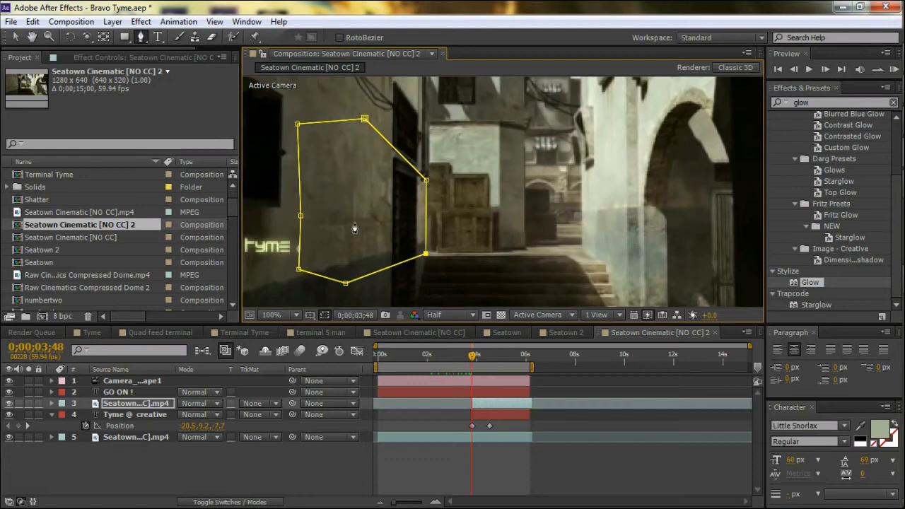
# Widen the mask by moving its far-side points outward along the wall until it covers the whole Tyme @ creative text.
pyautogui.press(',')
pyautogui.moveTo(400, 205); pyautogui.dragTo(335, 210)
pyautogui.moveTo(401, 230); pyautogui.dragTo(313, 236)
pyautogui.moveTo(400, 158); pyautogui.dragTo(322, 157)
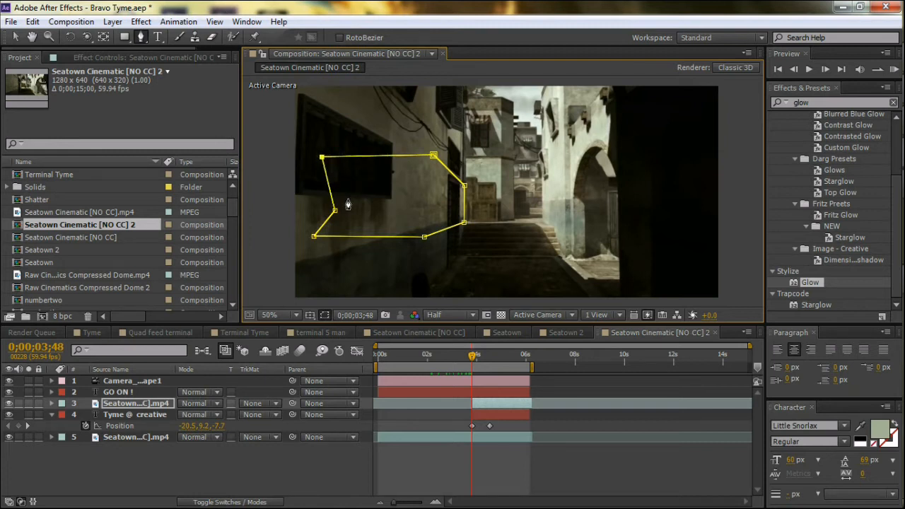
pyautogui.moveTo(335, 210); pyautogui.dragTo(318, 211)
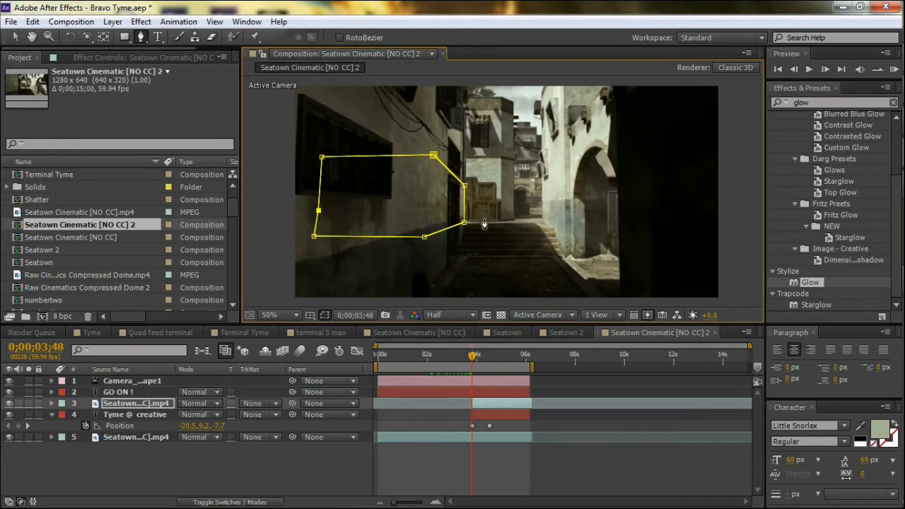
# Set a Mask Path keyframe on the upper footage layer's mask at 0;00;03;48.
pyautogui.moveTo(472, 354)
pyautogui.mouseDown()
pyautogui.moveTo(491, 367)
pyautogui.moveTo(473, 369)
pyautogui.mouseUp()
pyautogui.click(795, 69)
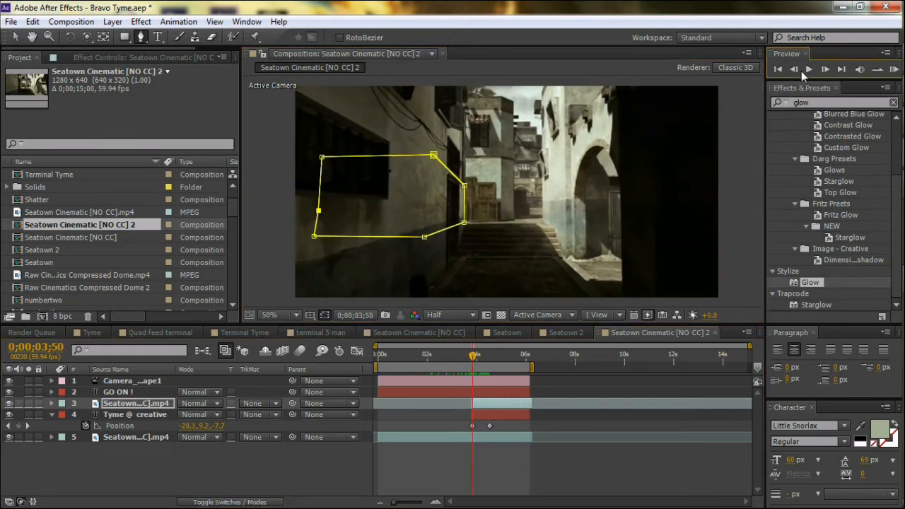
pyautogui.click(795, 67)
pyautogui.click(822, 68)
pyautogui.click(478, 409)
pyautogui.press('m')
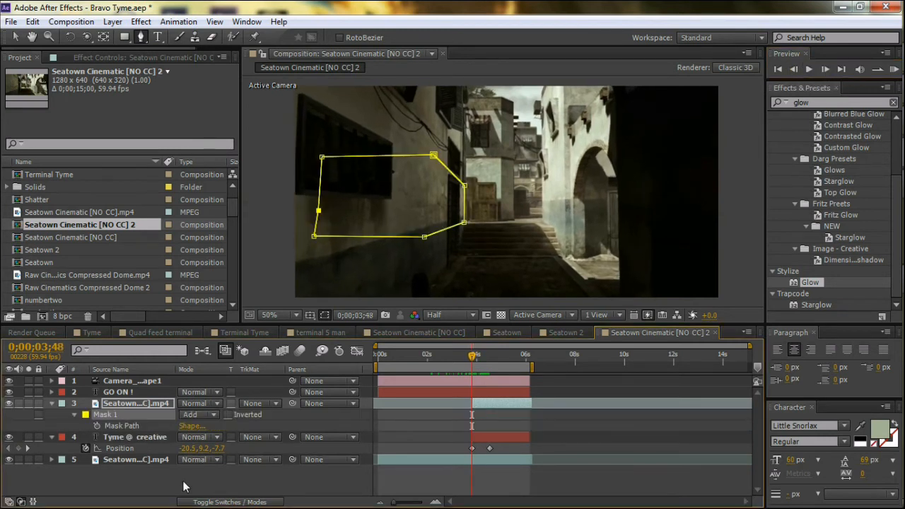
pyautogui.click(97, 427)
# At 0;00;04;32, move the whole mask onto the wall's corner beside the crates to set a second Mask Path keyframe.
pyautogui.click(476, 357)
pyautogui.moveTo(477, 357); pyautogui.dragTo(494, 366)
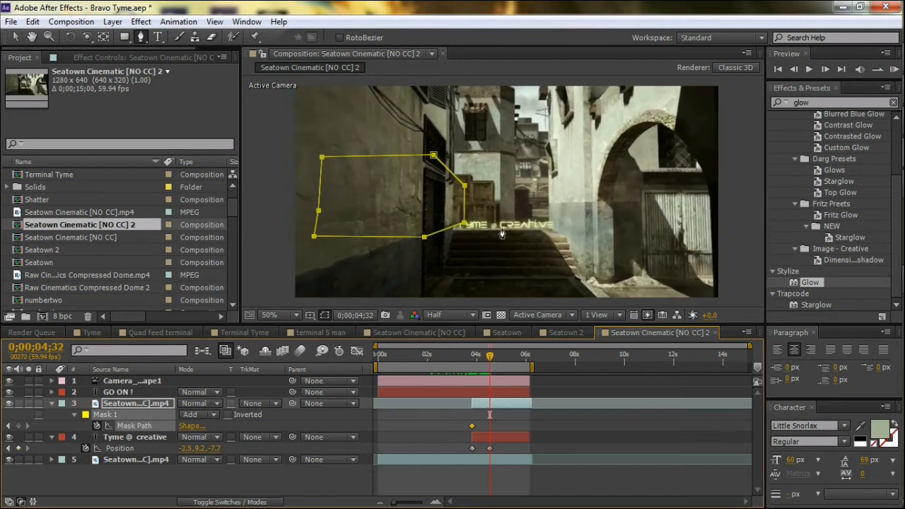
pyautogui.moveTo(465, 226)
pyautogui.mouseDown()
pyautogui.moveTo(452, 222)
pyautogui.moveTo(457, 235)
pyautogui.mouseUp()
pyautogui.scroll(4, 456, 235)
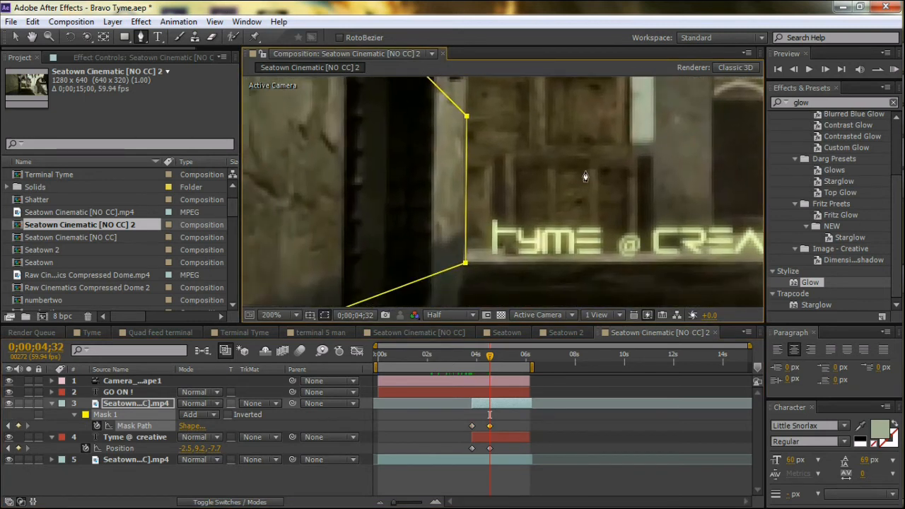
# Try shifting the mask upward along the wall's corner, bringing it back to its former position.
pyautogui.moveTo(465, 263); pyautogui.dragTo(465, 261)
pyautogui.moveTo(467, 116); pyautogui.dragTo(467, 90)
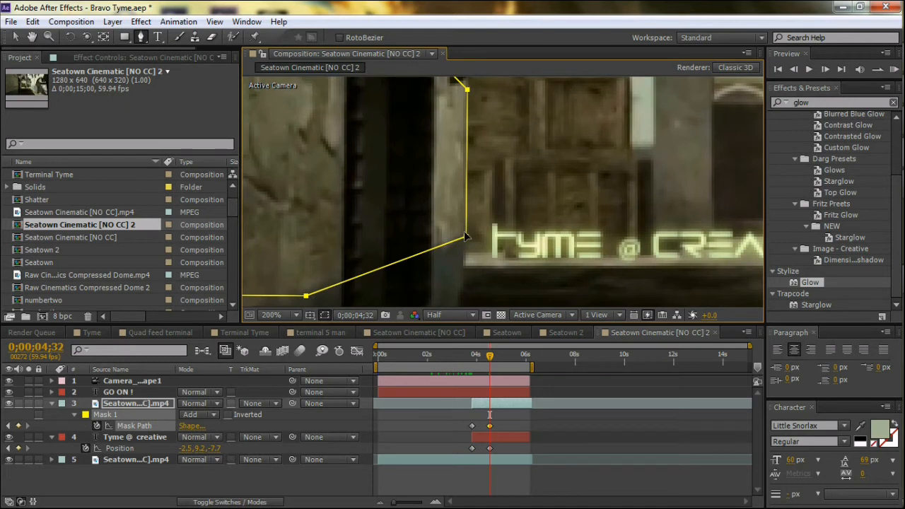
pyautogui.moveTo(467, 240); pyautogui.dragTo(467, 265)
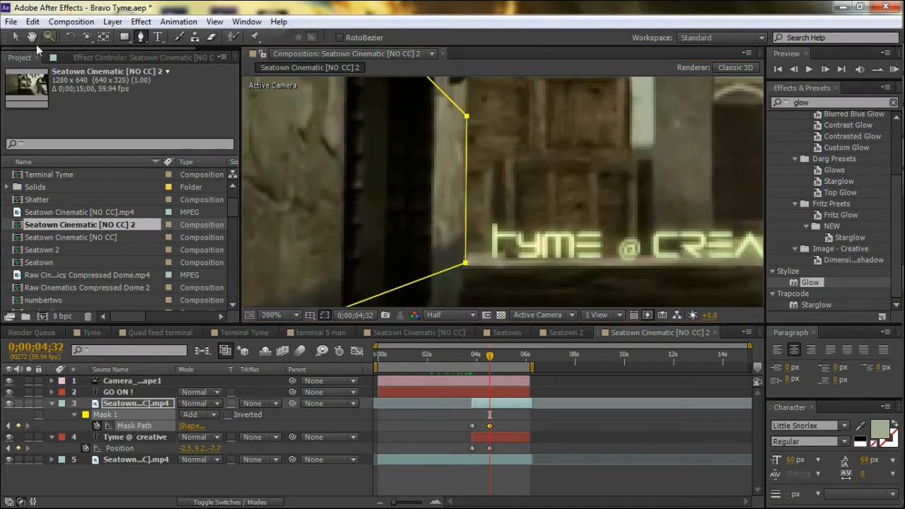
# Try to fine-tune the mask's edge against the wall's corner with free transform and the Pen tool.
pyautogui.click(15, 37)
pyautogui.doubleClick(468, 115)
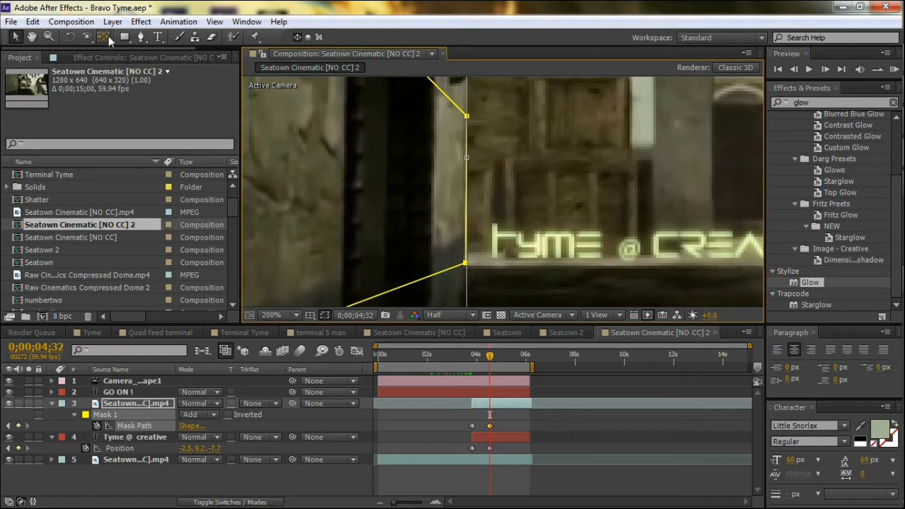
pyautogui.click(141, 37)
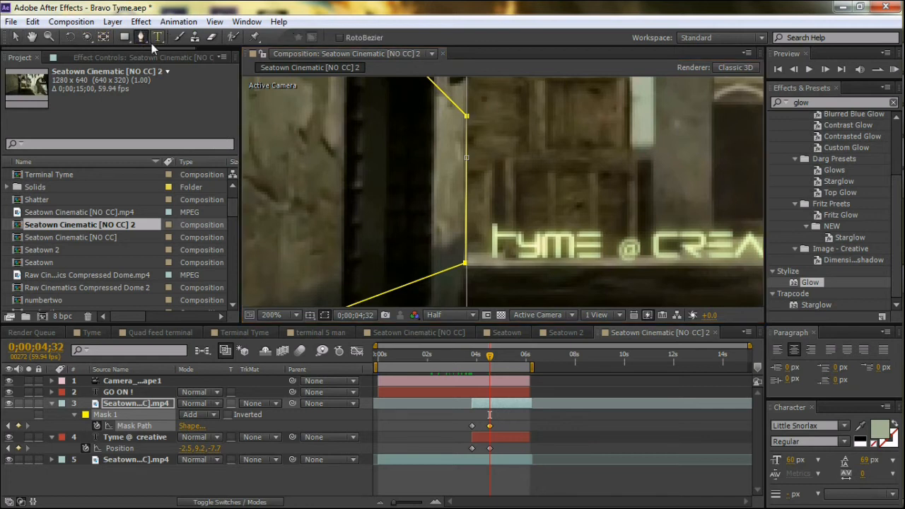
pyautogui.click(467, 116)
pyautogui.moveTo(464, 118)
pyautogui.mouseDown()
pyautogui.moveTo(465, 107)
pyautogui.moveTo(465, 119)
pyautogui.mouseUp()
# Check the footage past the second mask keyframe and trim the end of the upper footage layer to 0;00;04;32.
pyautogui.press(',')
pyautogui.moveTo(520, 165); pyautogui.dragTo(553, 201)
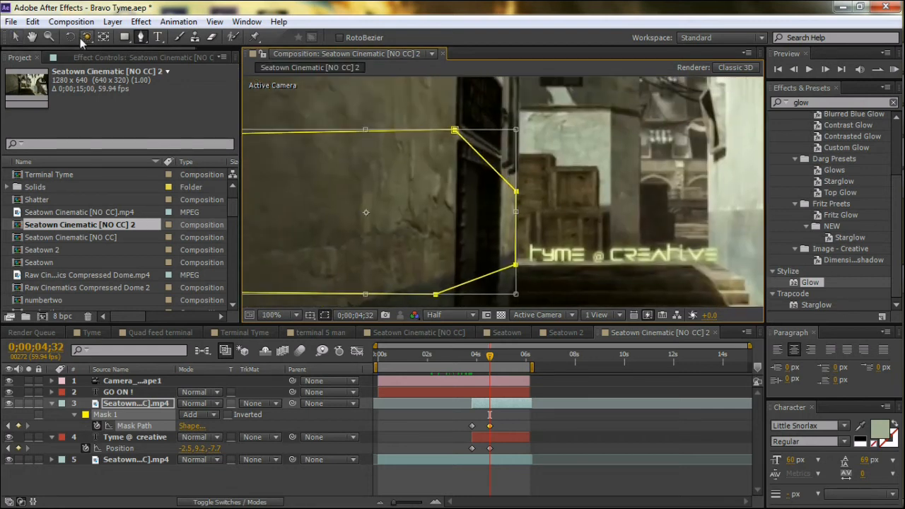
pyautogui.moveTo(490, 358); pyautogui.dragTo(512, 370)
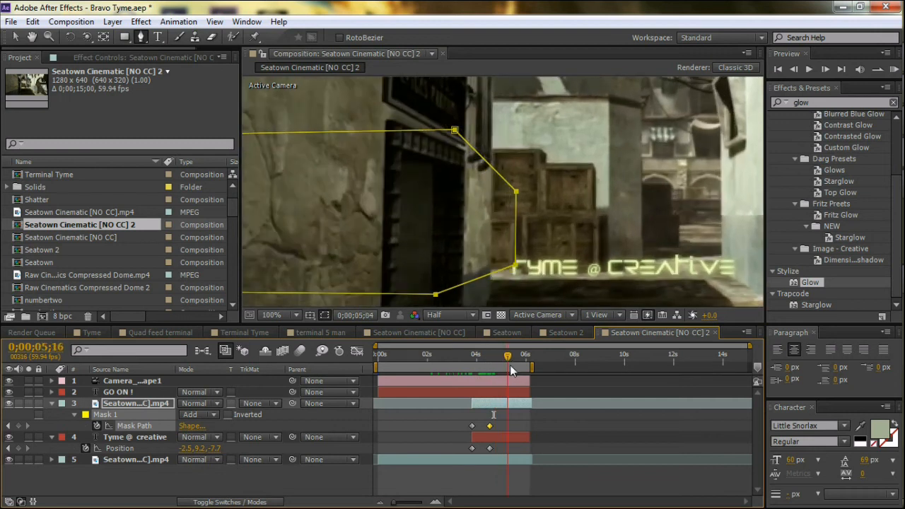
pyautogui.moveTo(521, 371); pyautogui.dragTo(490, 359)
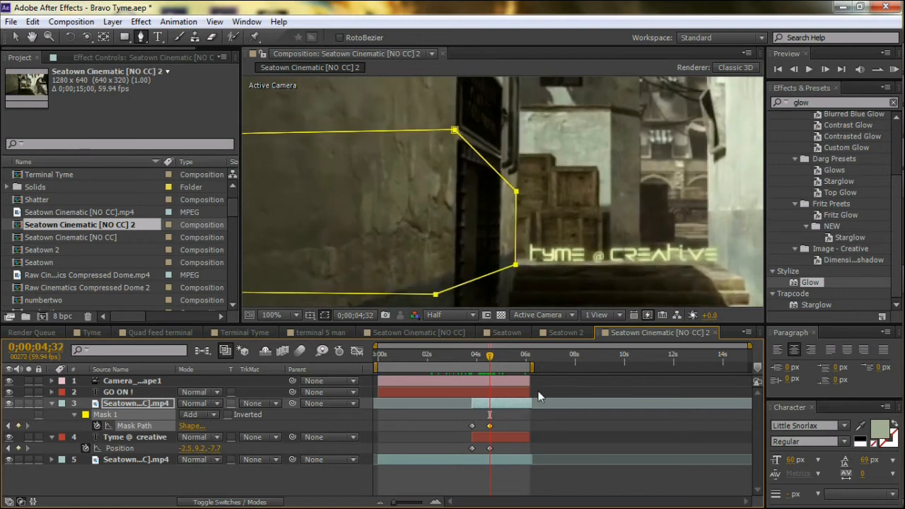
pyautogui.hotkey('alt', ']')
pyautogui.moveTo(490, 363)
pyautogui.mouseDown()
pyautogui.moveTo(481, 363)
pyautogui.moveTo(495, 366)
pyautogui.mouseUp()
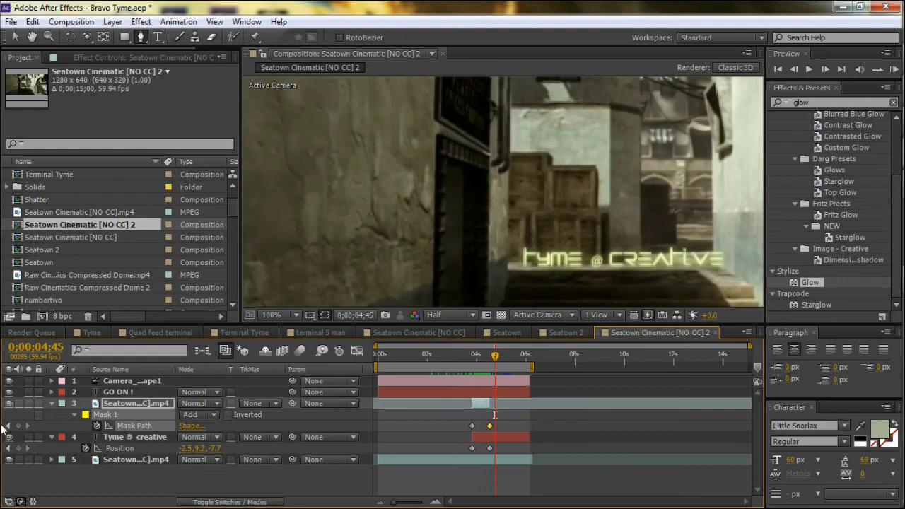
# Collapse the properties of the upper footage and Tyme @ creative layers, leaving the upper footage layer selected.
pyautogui.click(50, 403)
pyautogui.click(51, 415)
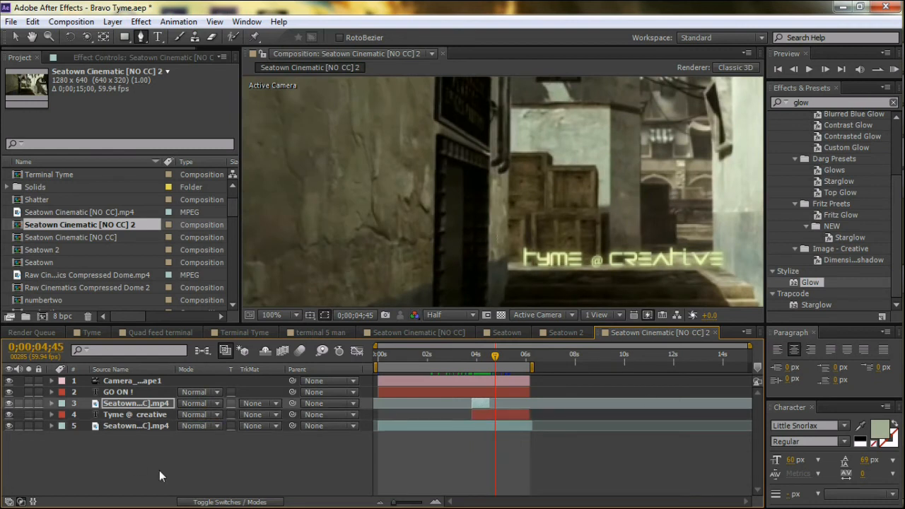
pyautogui.click(139, 403)
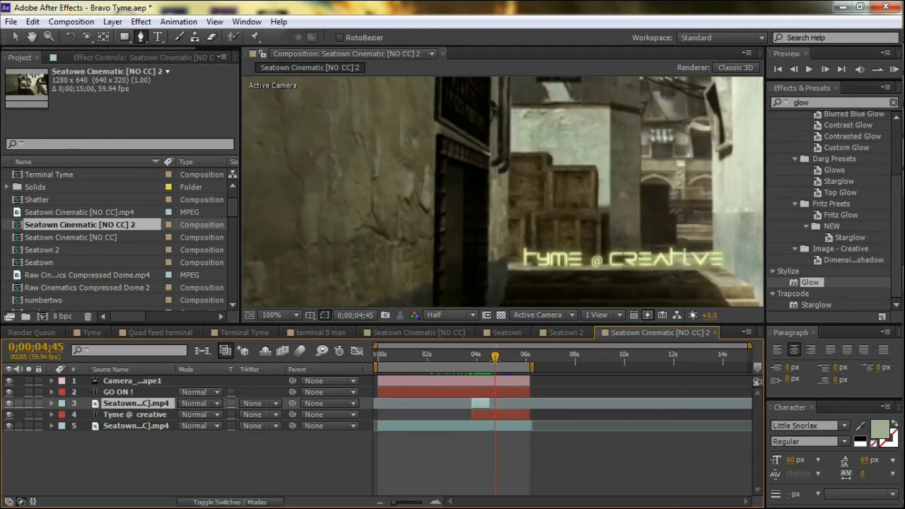
# Preview the text reveal around 0;00;04;16, and in the main Tyme composition around 0;00;36;35.
pyautogui.moveTo(495, 356); pyautogui.dragTo(483, 376)
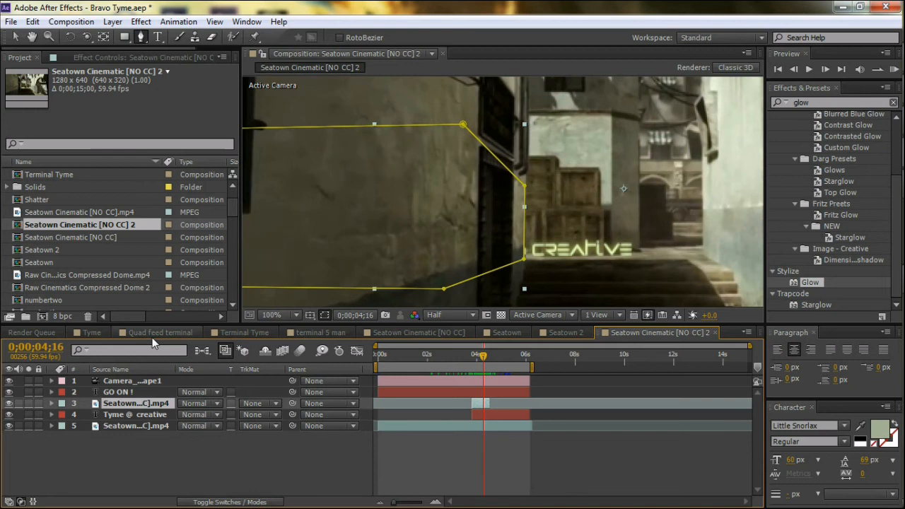
pyautogui.click(152, 333)
pyautogui.click(94, 332)
pyautogui.moveTo(566, 362); pyautogui.dragTo(569, 364)
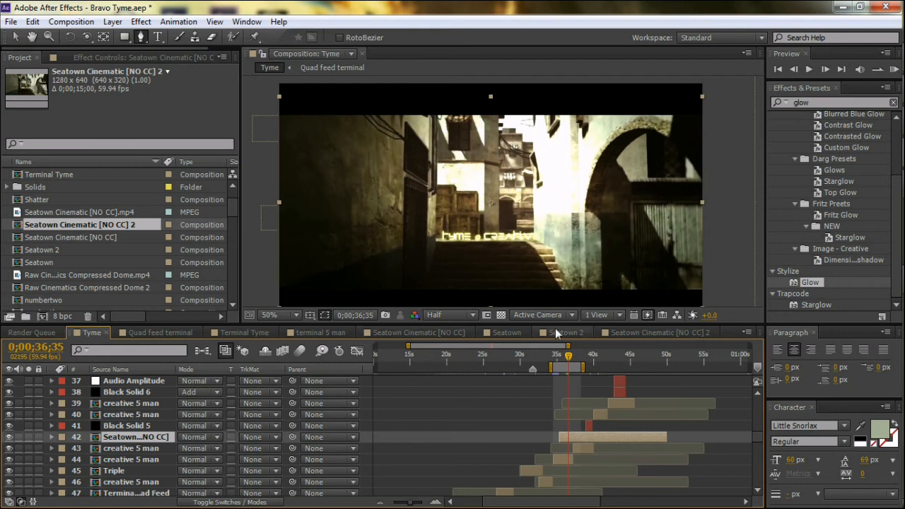
# Return to the Seatown Cinematic [NO CC] 2 composition and examine the text against the mask edge between 0;00;04;05 and 0;00;04;13.
pyautogui.click(674, 333)
pyautogui.moveTo(486, 363)
pyautogui.mouseDown()
pyautogui.moveTo(465, 366)
pyautogui.moveTo(478, 368)
pyautogui.mouseUp()
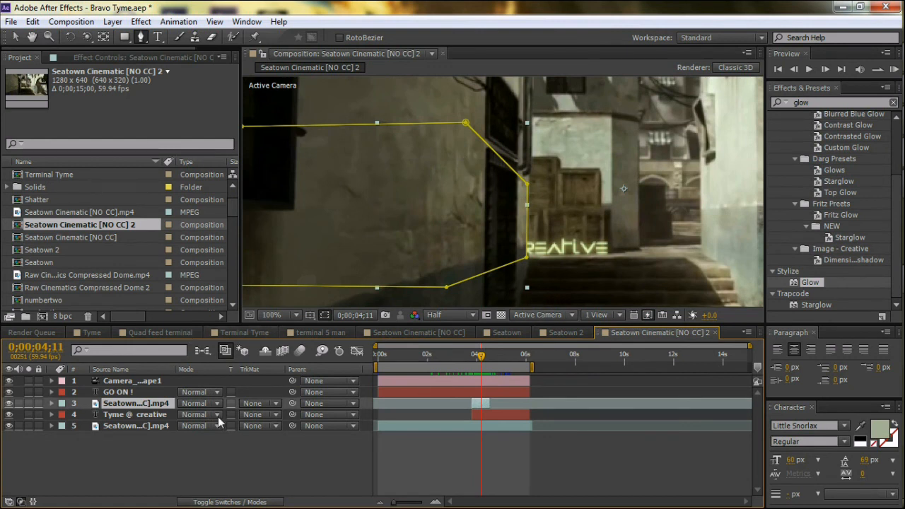
pyautogui.moveTo(479, 355)
pyautogui.mouseDown()
pyautogui.moveTo(482, 365)
pyautogui.moveTo(472, 364)
pyautogui.moveTo(481, 368)
pyautogui.mouseUp()
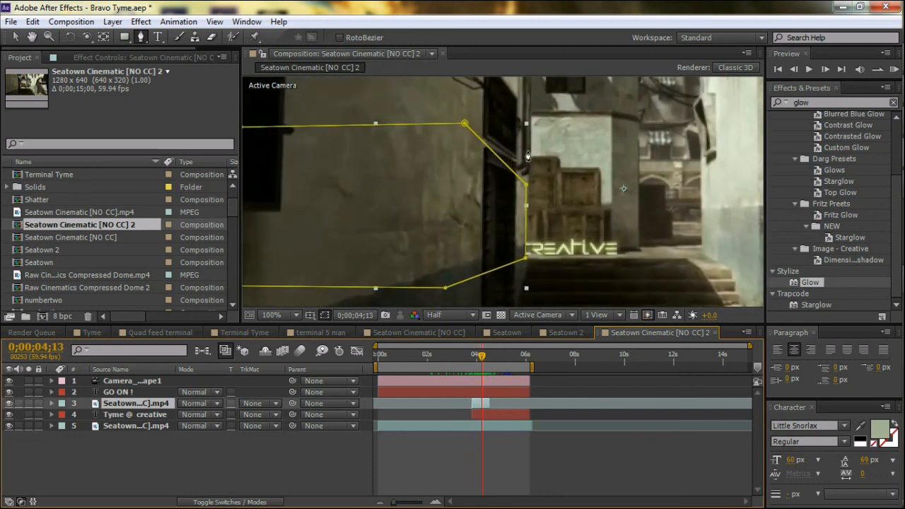
pyautogui.moveTo(482, 357)
pyautogui.mouseDown()
pyautogui.moveTo(473, 361)
pyautogui.moveTo(490, 363)
pyautogui.moveTo(470, 380)
pyautogui.moveTo(469, 355)
pyautogui.moveTo(494, 364)
pyautogui.moveTo(479, 368)
pyautogui.mouseUp()
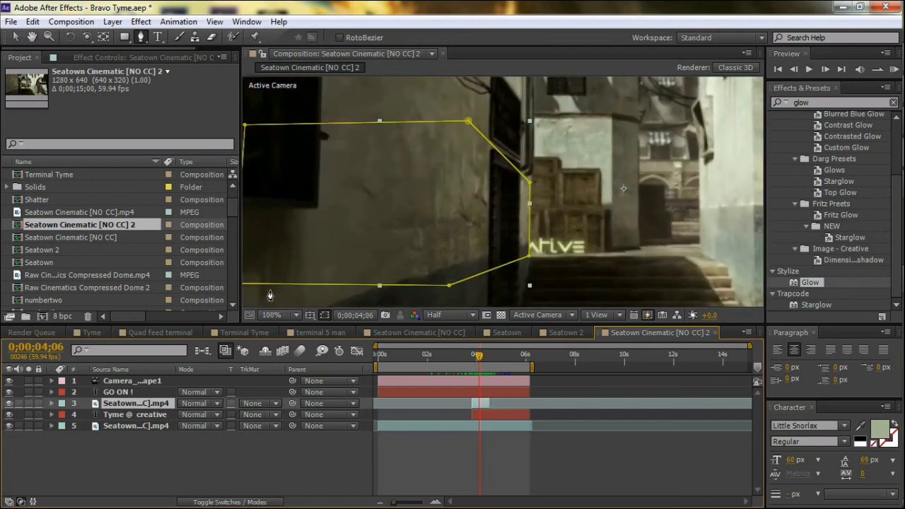
pyautogui.moveTo(478, 355); pyautogui.dragTo(478, 356)
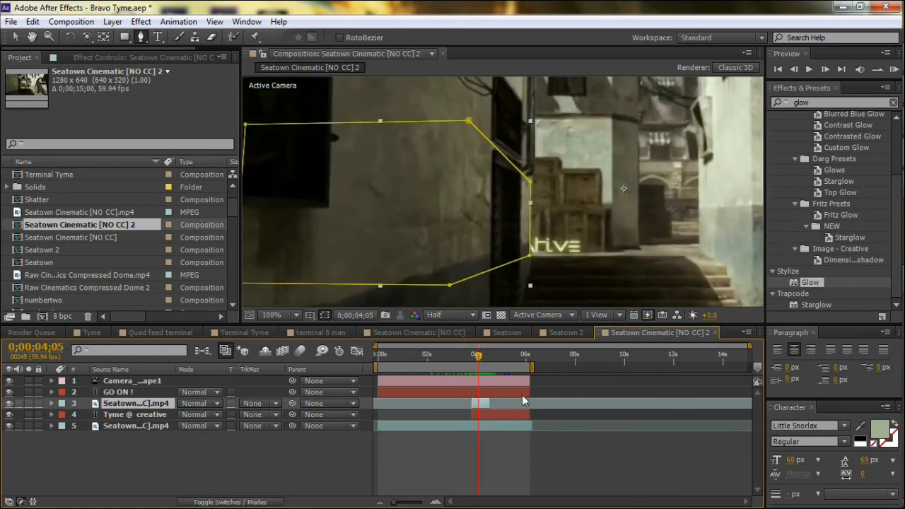